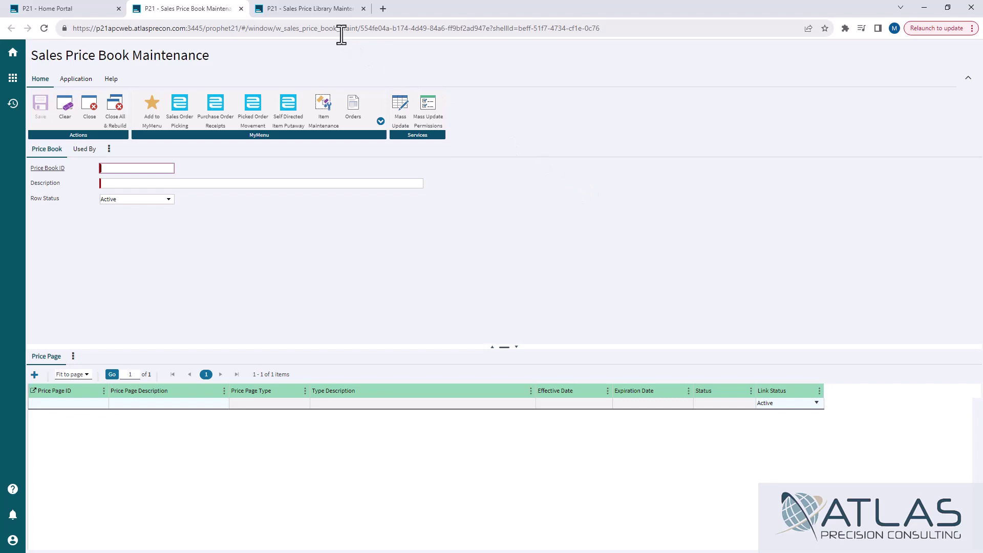
In Sales Price Library, enter ID and description TEST 4 for a new library and show the Type choices
click(305, 12)
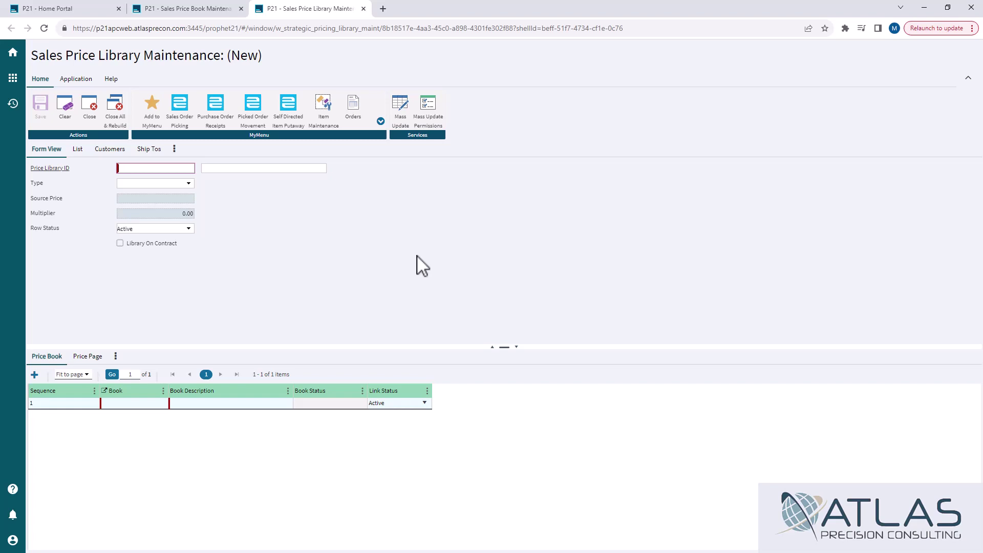
text(TEST 4)
key(Tab)
text(TEST)
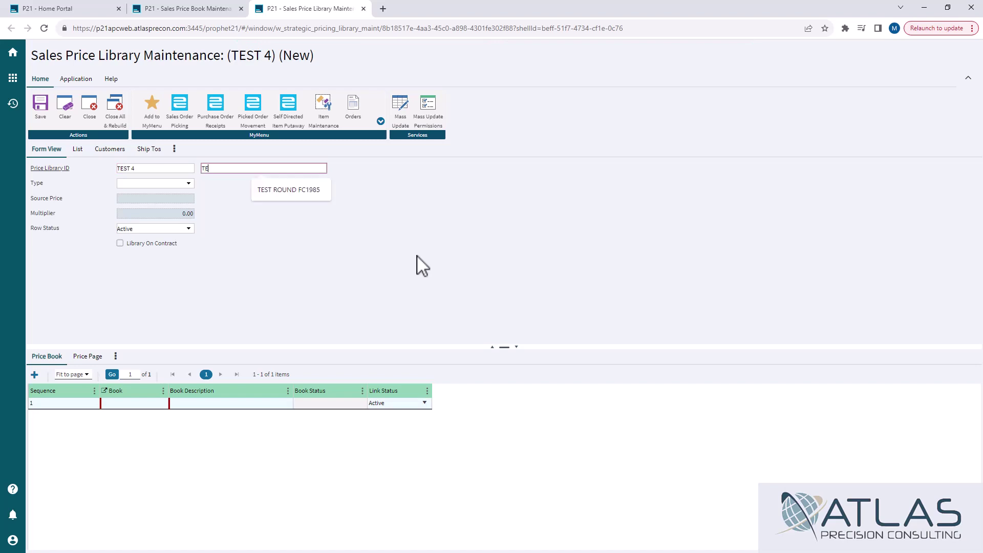
text( 4)
click(374, 247)
click(165, 184)
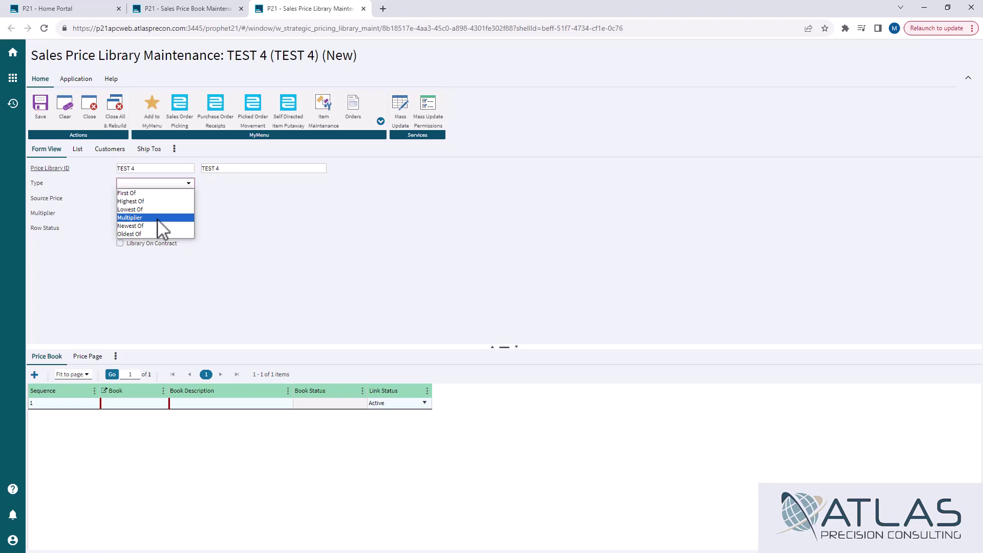
Choose First Of as the TEST 4 library's type
key(Up)
key(Up)
key(Up)
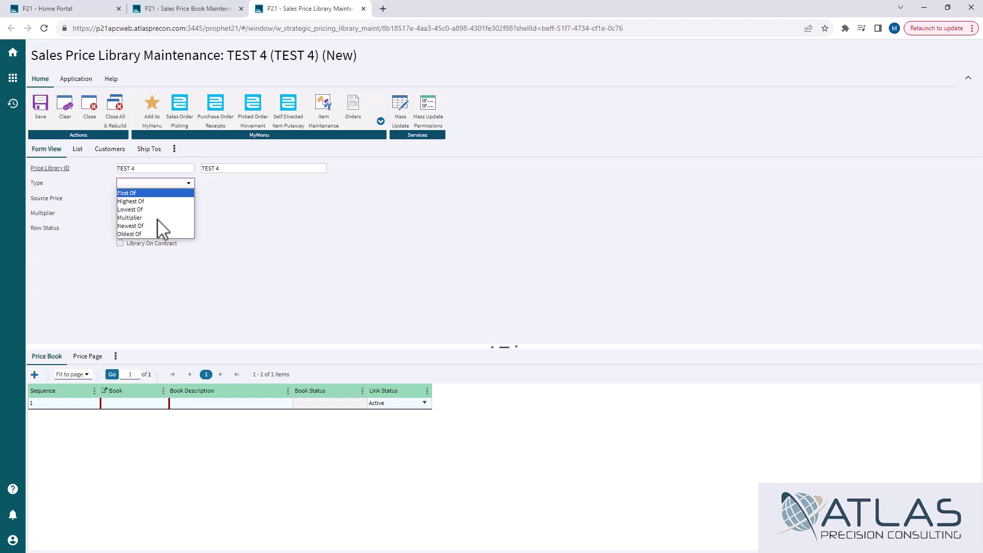
key(Down)
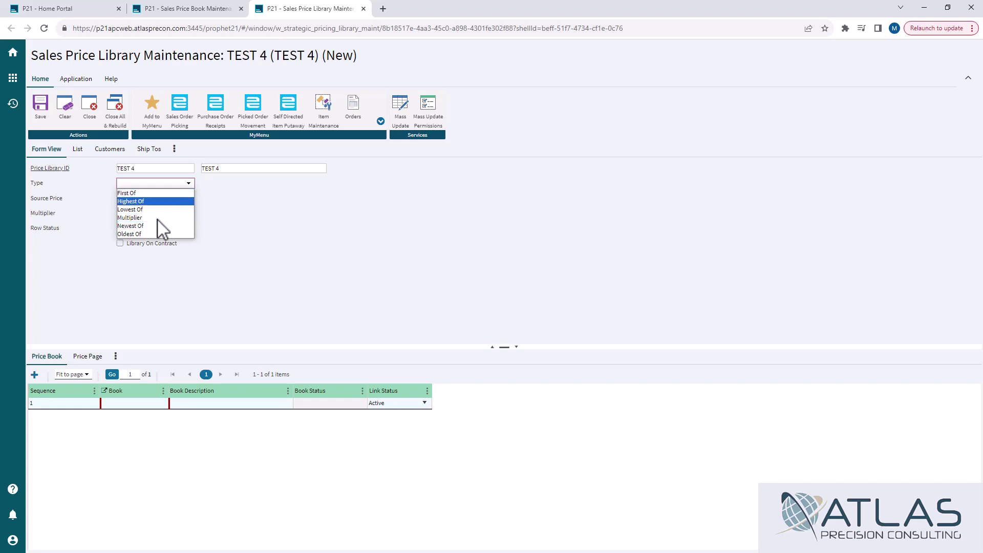
key(Up)
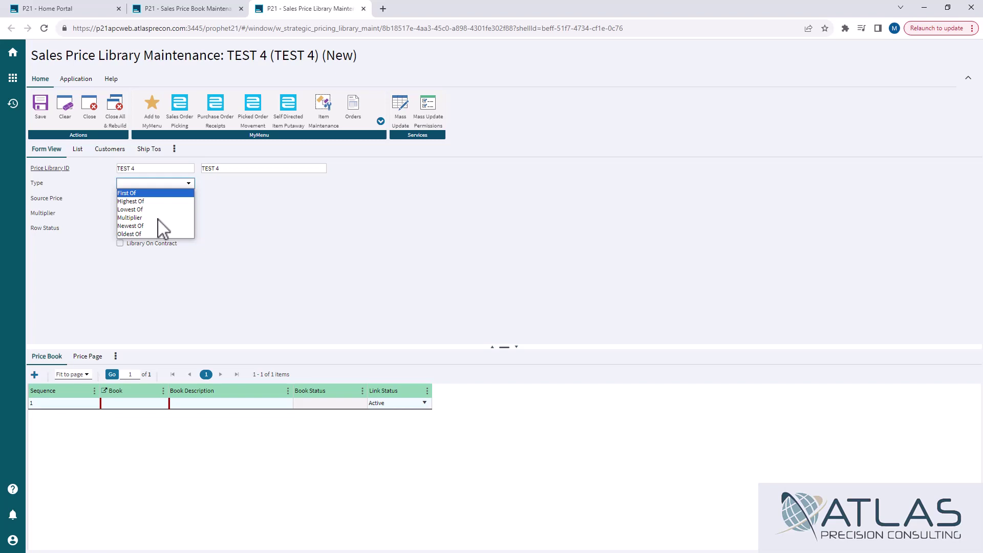
click(171, 194)
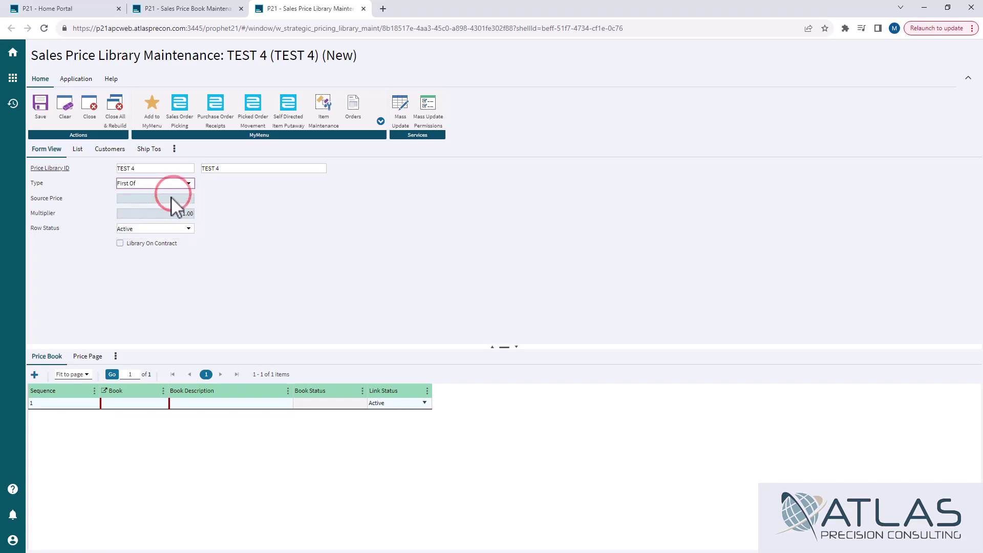
click(146, 229)
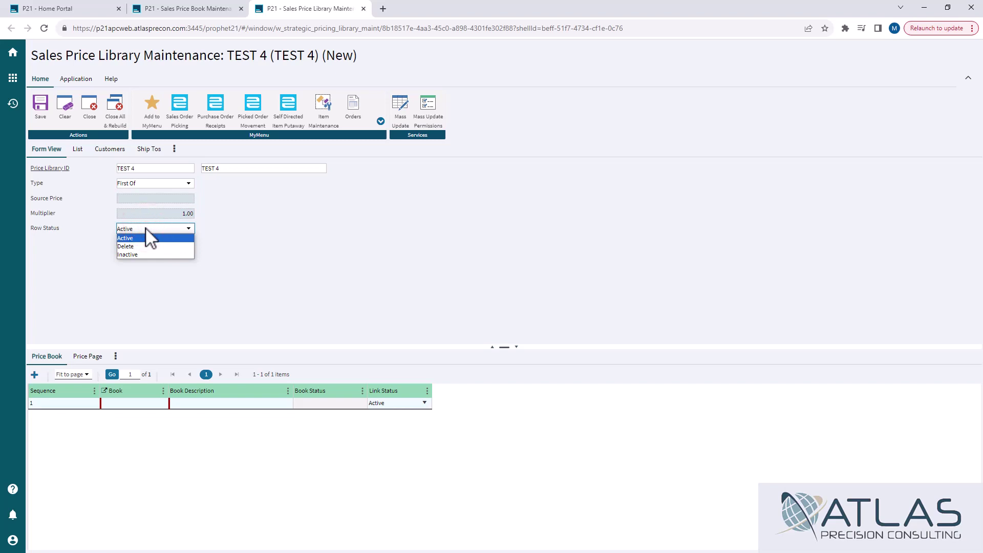
click(291, 278)
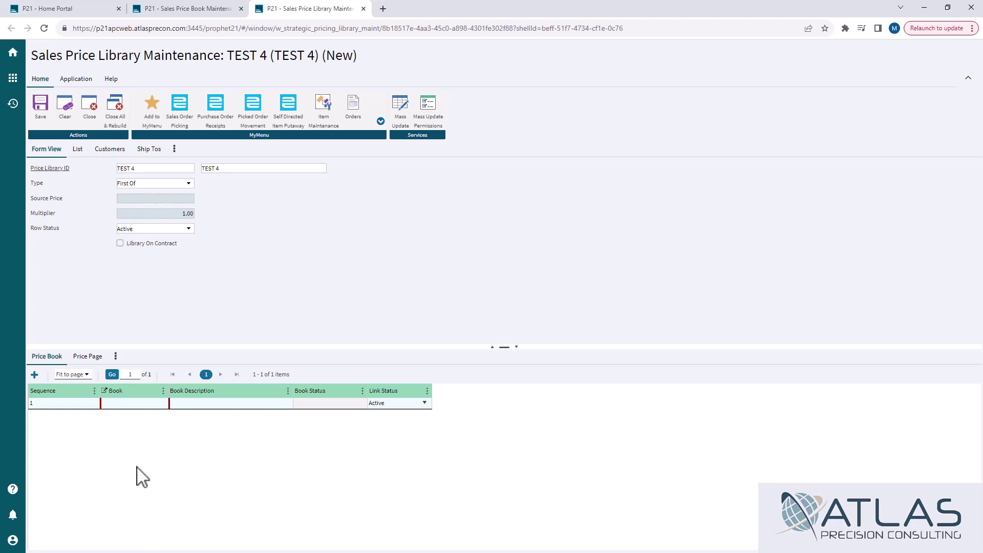
Enter price book TEST 4 on row 1 of the Price Book grid
click(128, 404)
text(TEST 4)
key(Tab)
text(TEST 4)
key(Tab)
click(474, 487)
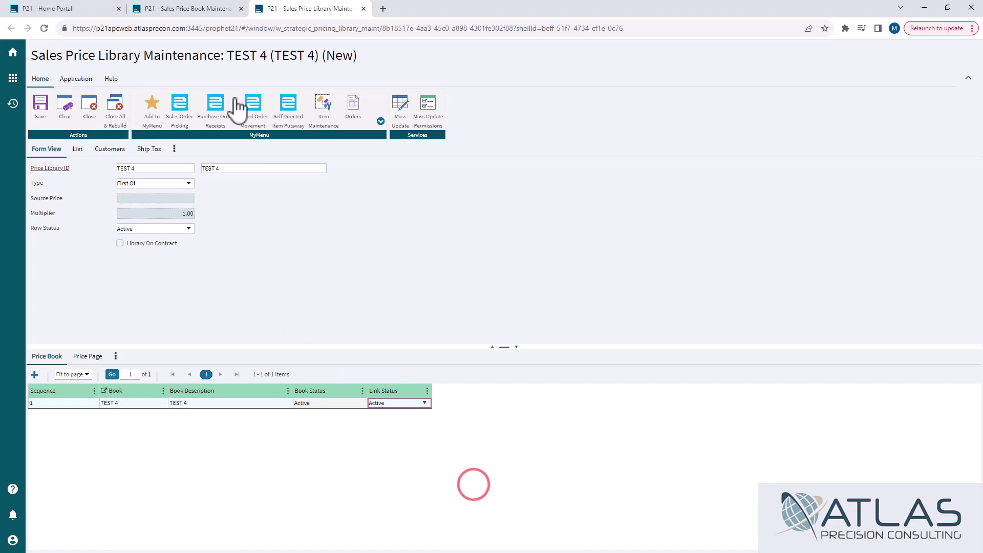
click(183, 13)
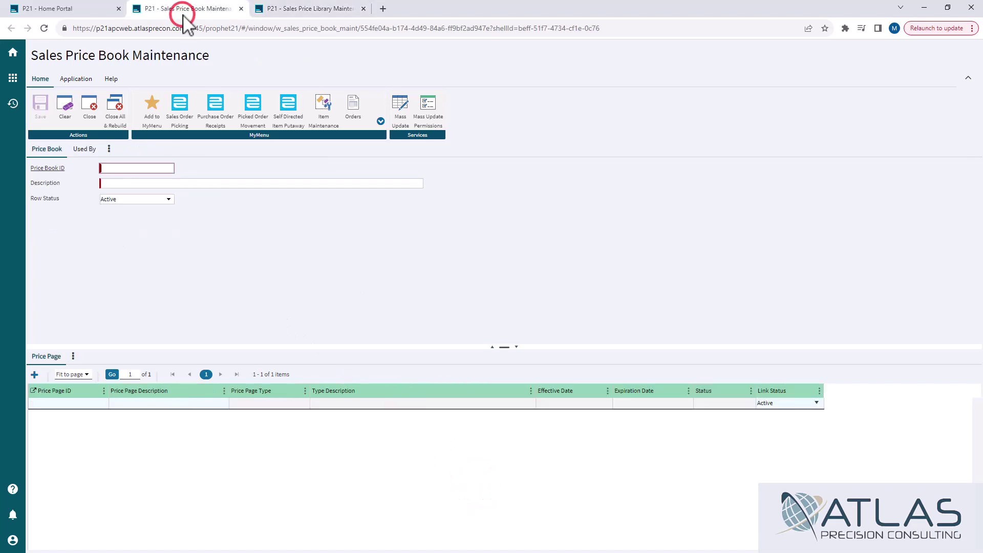
click(301, 10)
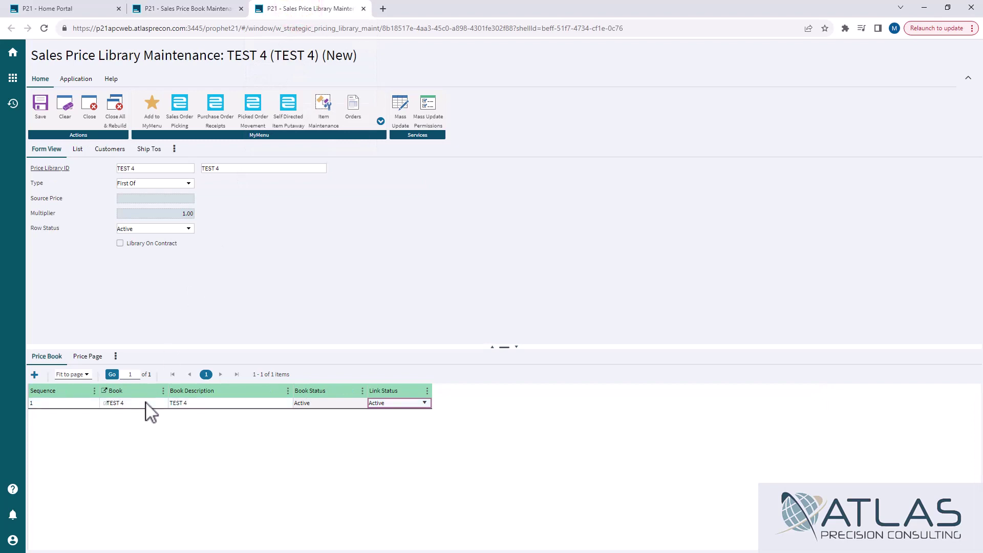
Add price page 3 (test, Supplier) to book TEST 4 via the 'tes' suggestions
click(100, 357)
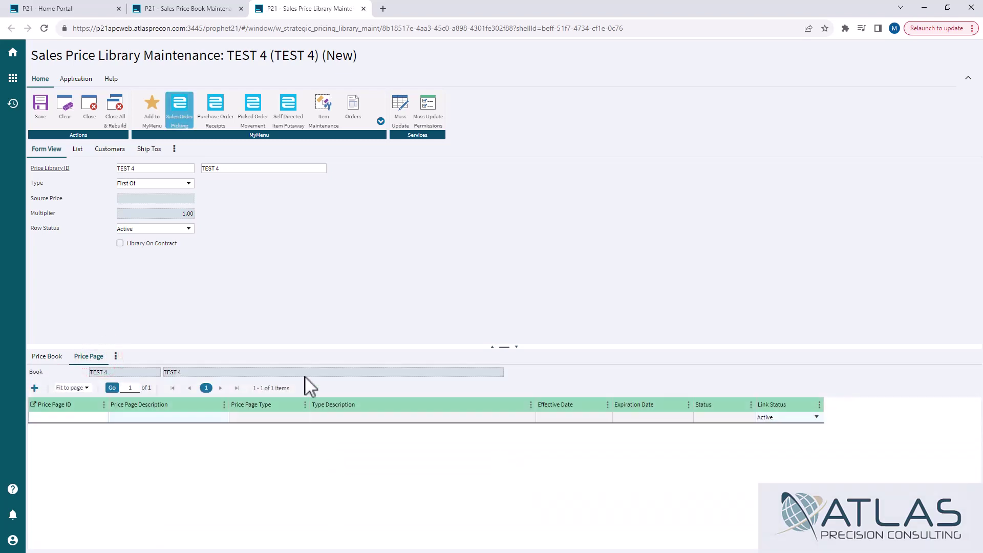
click(189, 8)
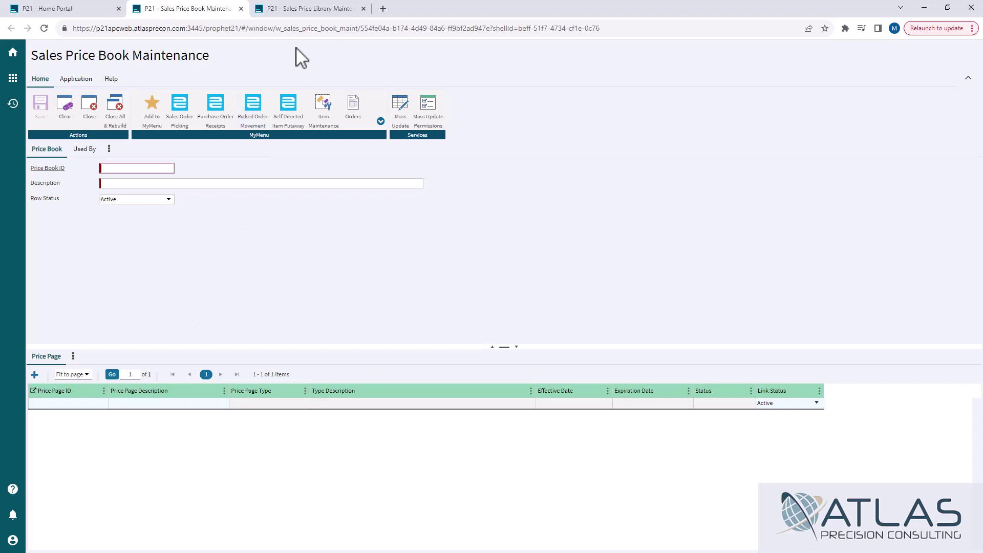
click(315, 11)
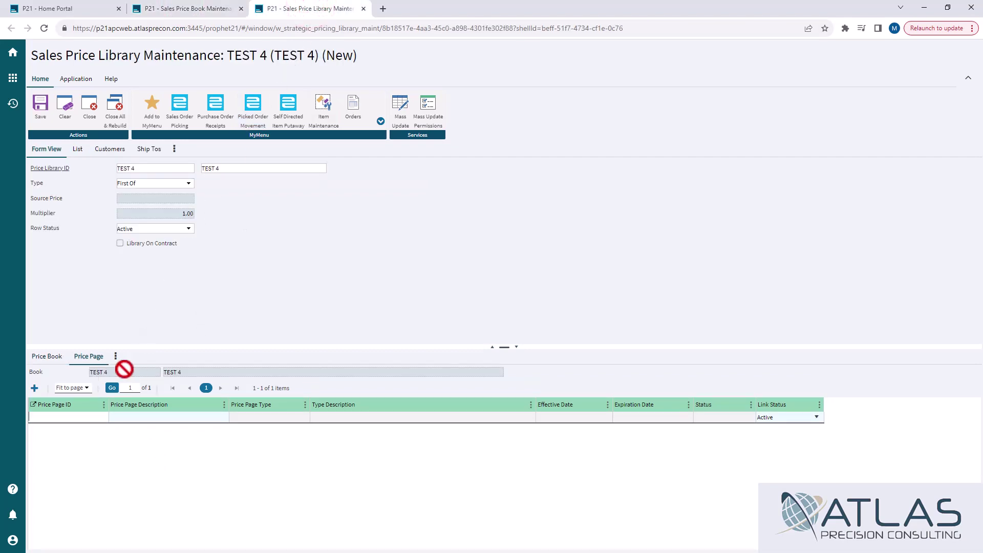
click(78, 419)
text(test)
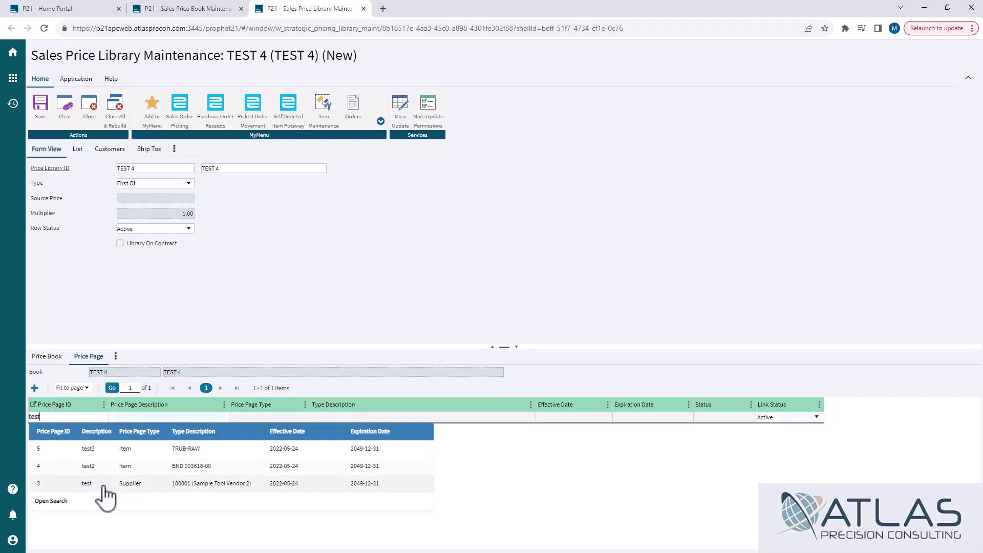
click(103, 486)
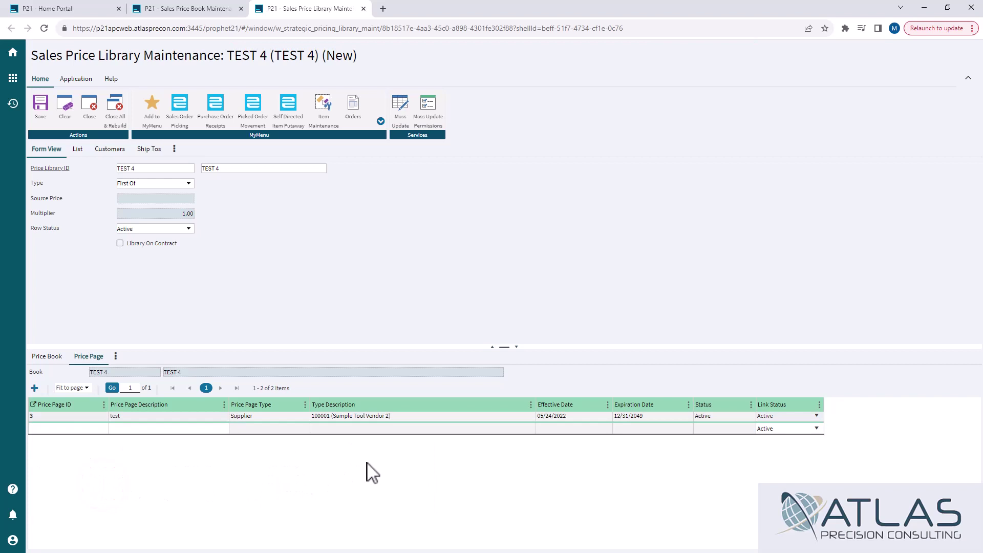
Keep page 3's effective date and Active link status, then save the TEST 4 library
click(598, 417)
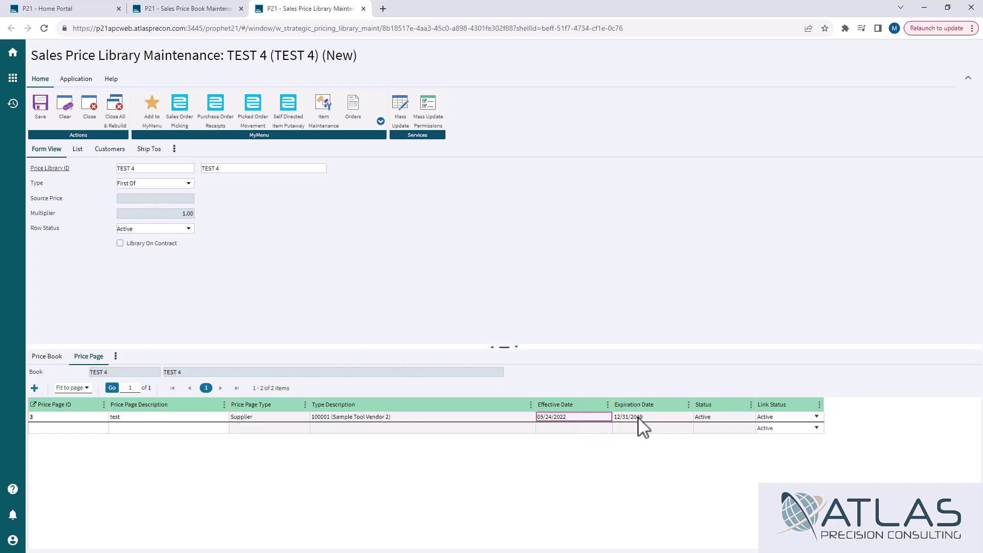
click(792, 417)
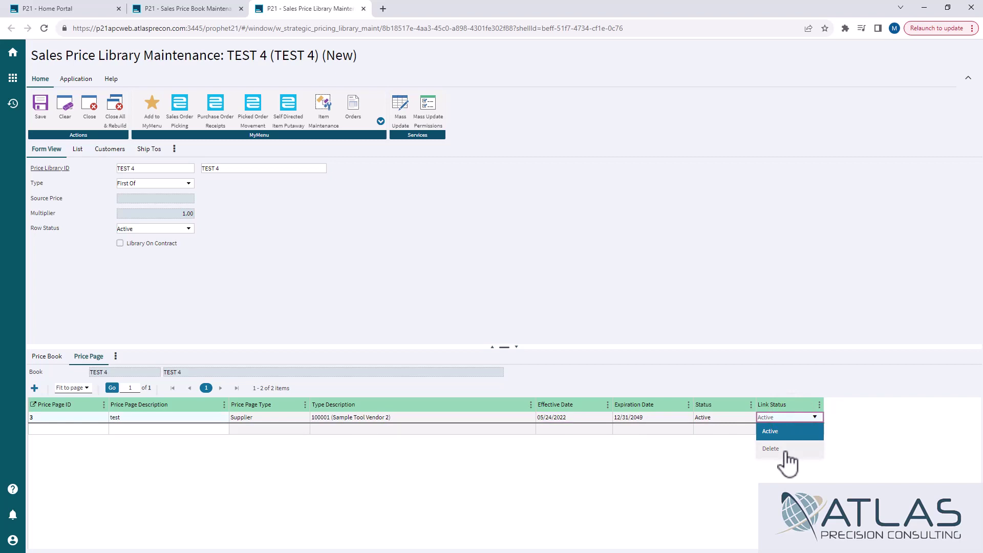
click(589, 478)
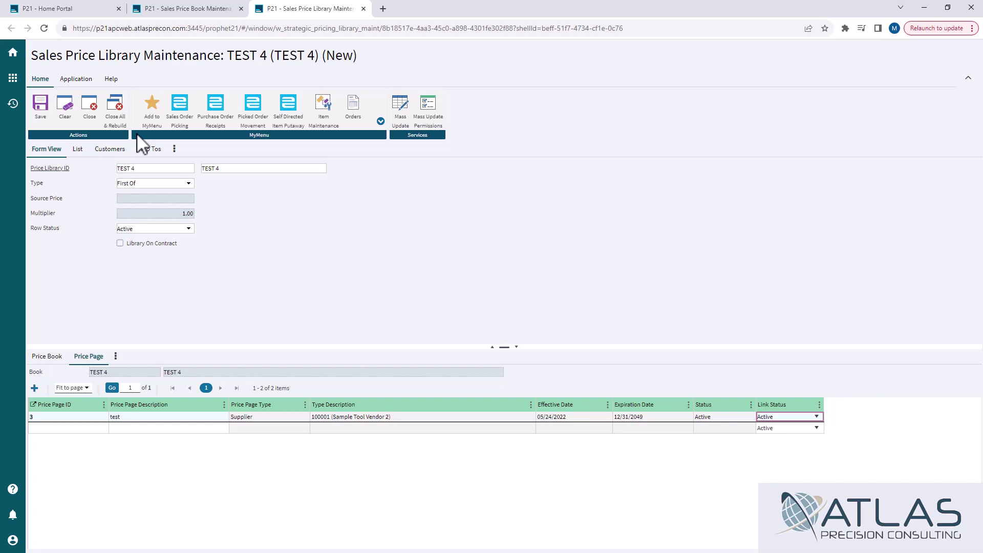
click(40, 103)
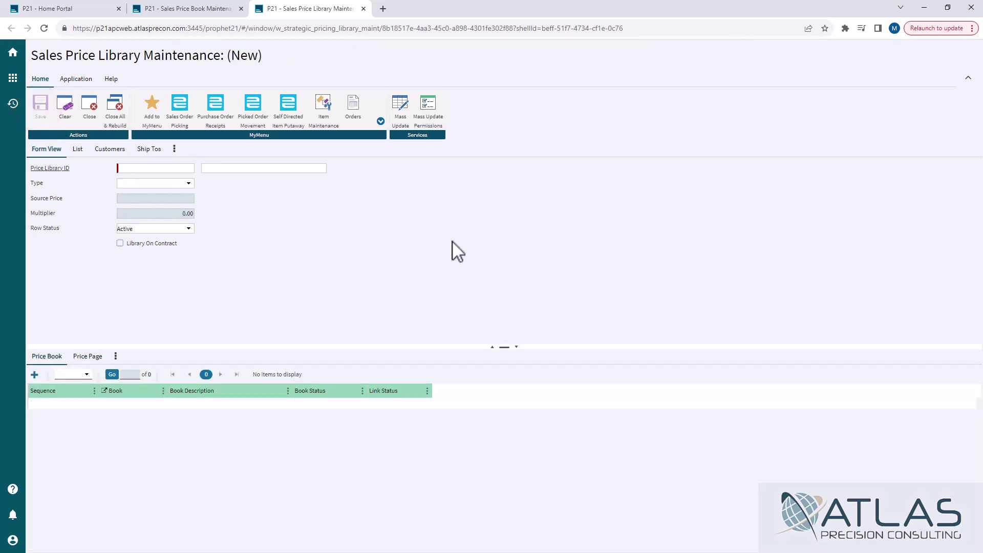